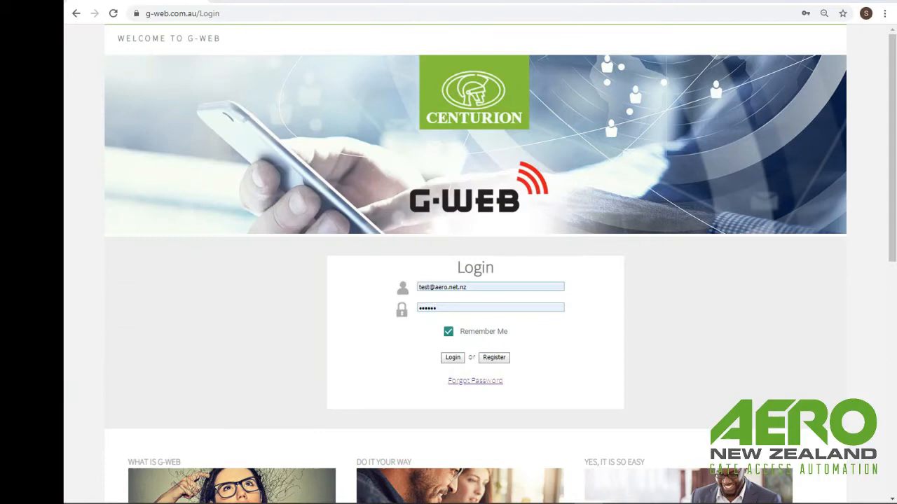
Sign in to the portal and bring up the Select A Device Type choices.
left_click(455, 357)
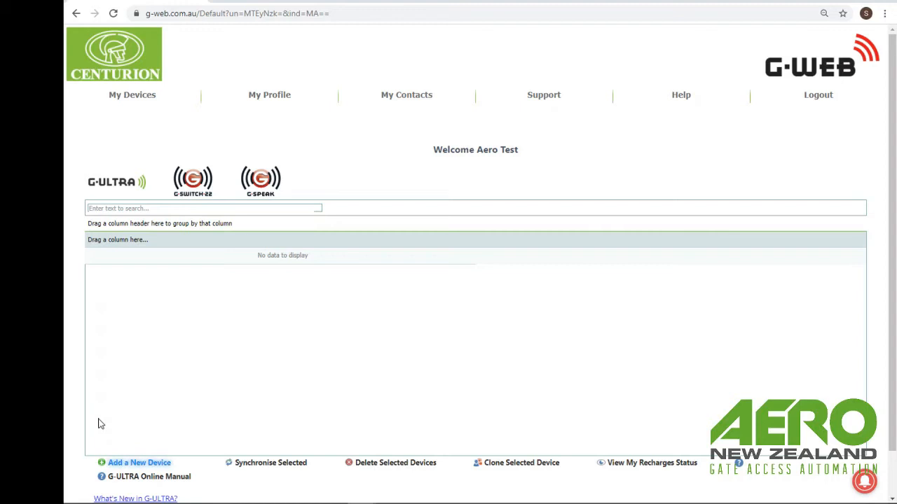
left_click(134, 463)
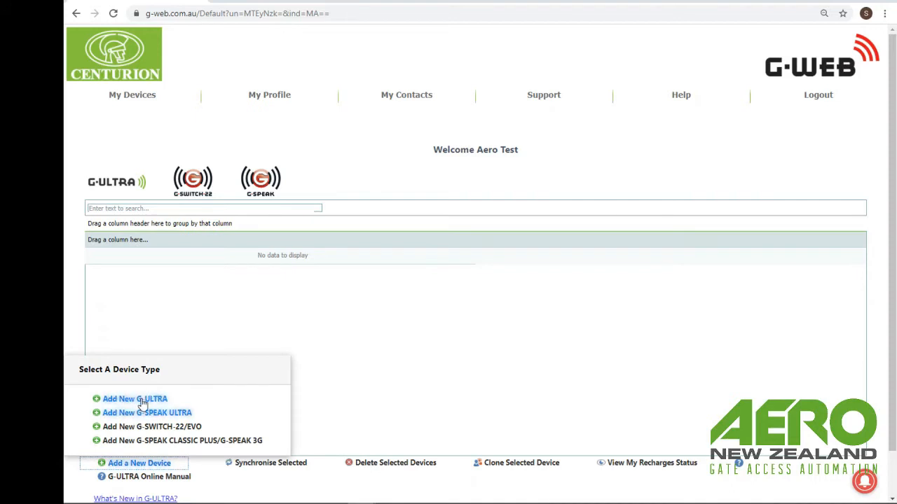
Begin adding a new G-ULTRA and name it 'Test Unit'.
left_click(140, 400)
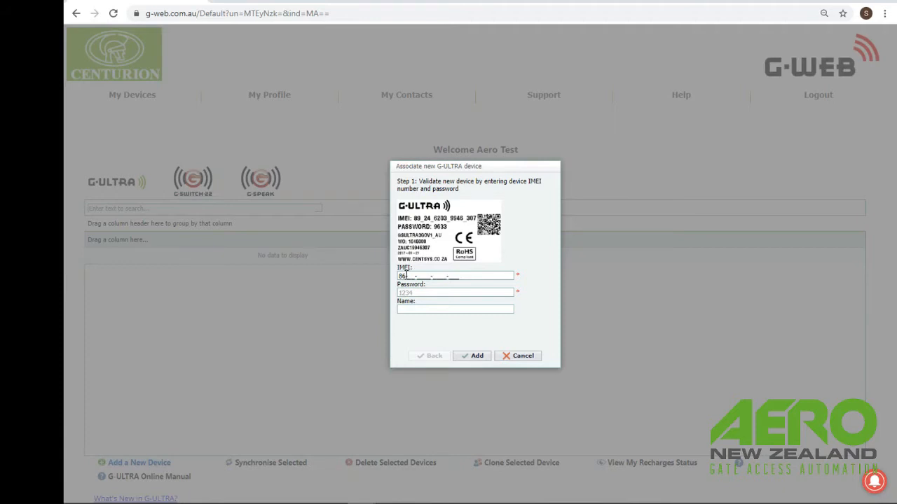
left_click(412, 309)
type("Test Uni")
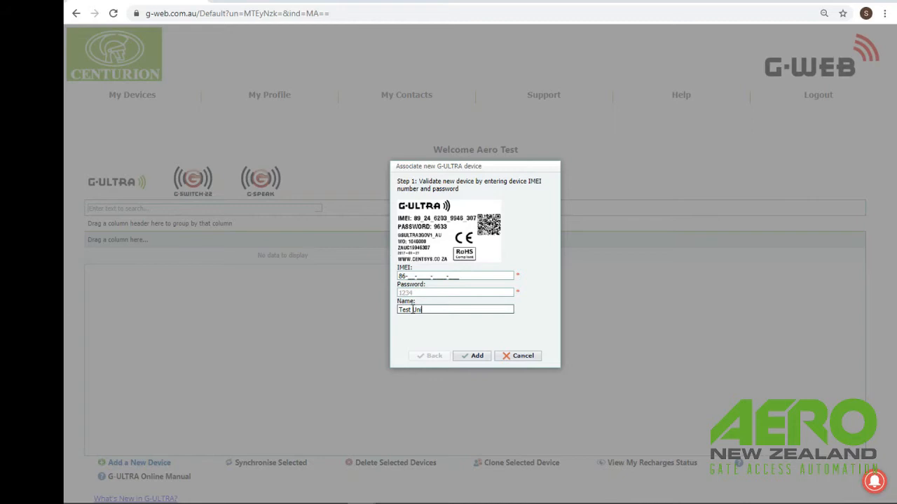
type("t")
left_click(407, 275)
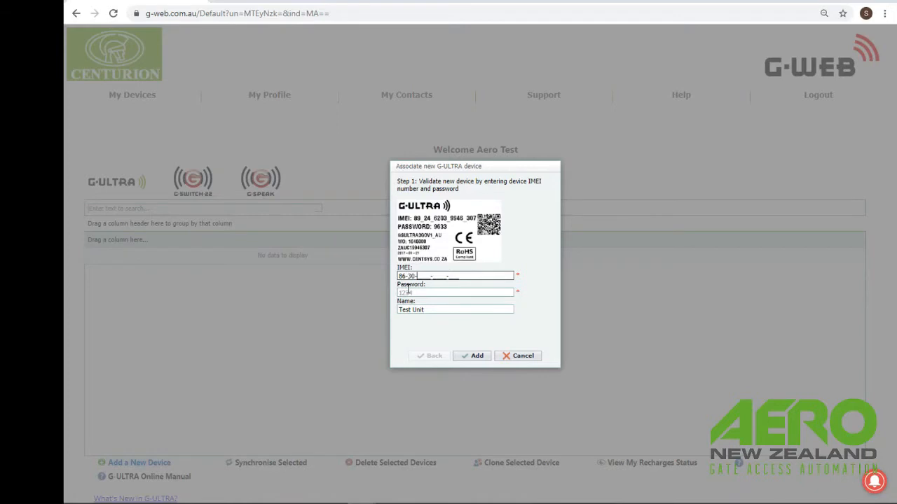
left_click(401, 292)
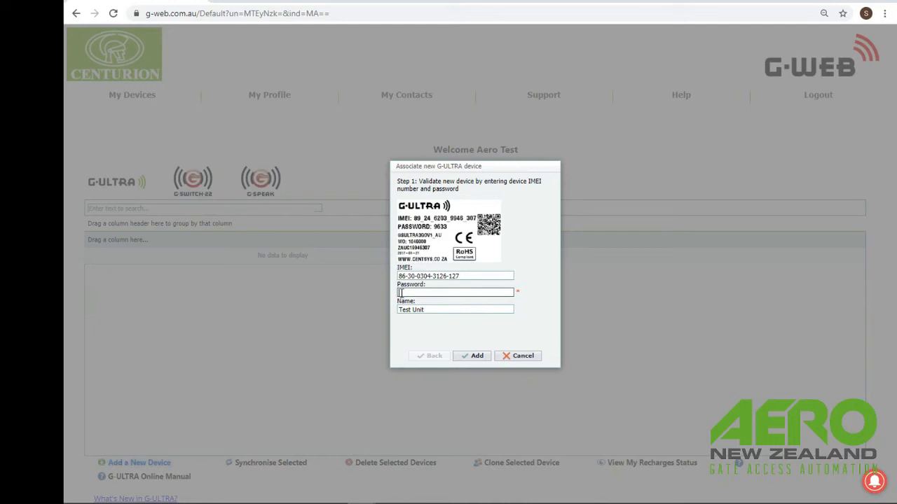
left_click(474, 356)
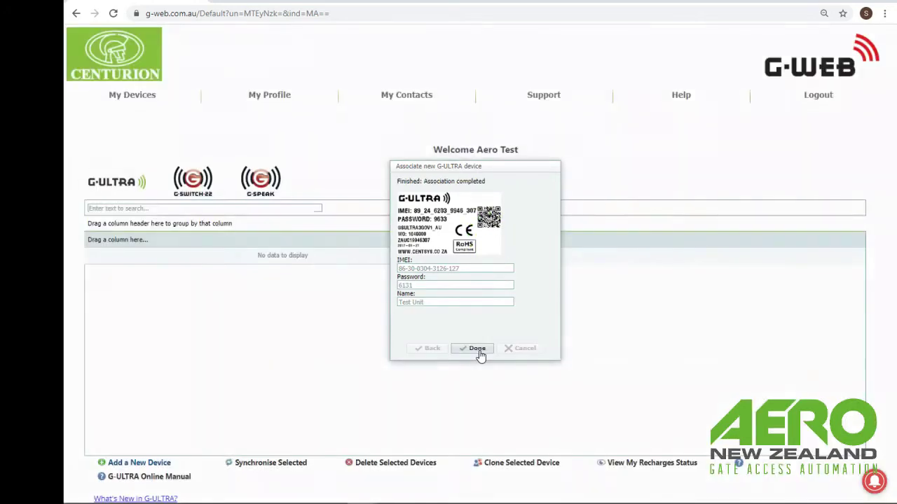
Close the completed association, refresh the device list and open Test Unit's status page.
left_click(477, 348)
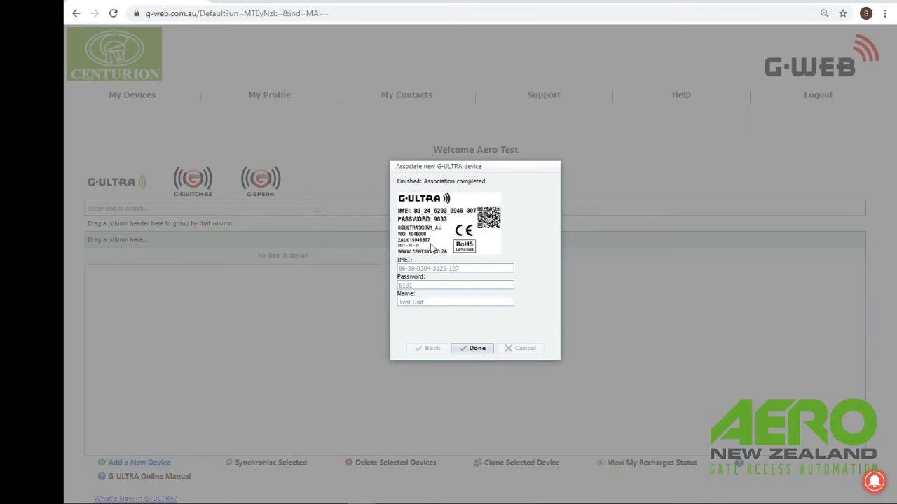
left_click(476, 348)
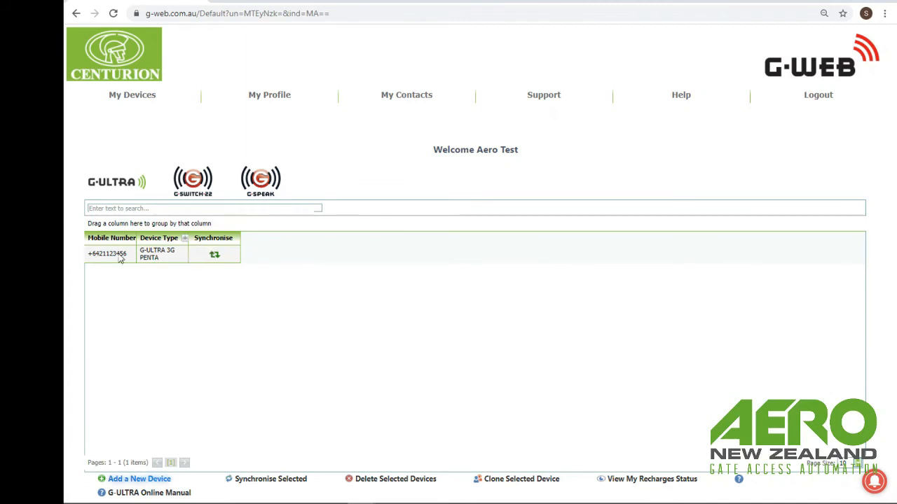
left_click(113, 13)
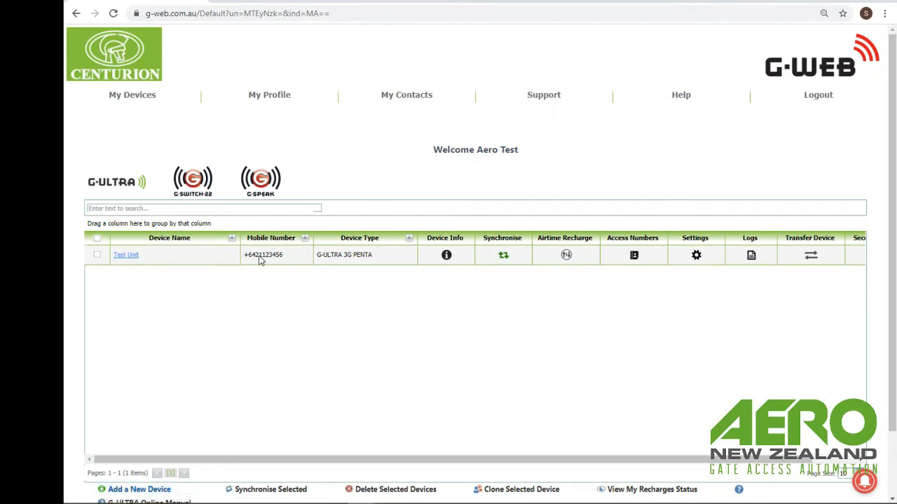
left_click(130, 255)
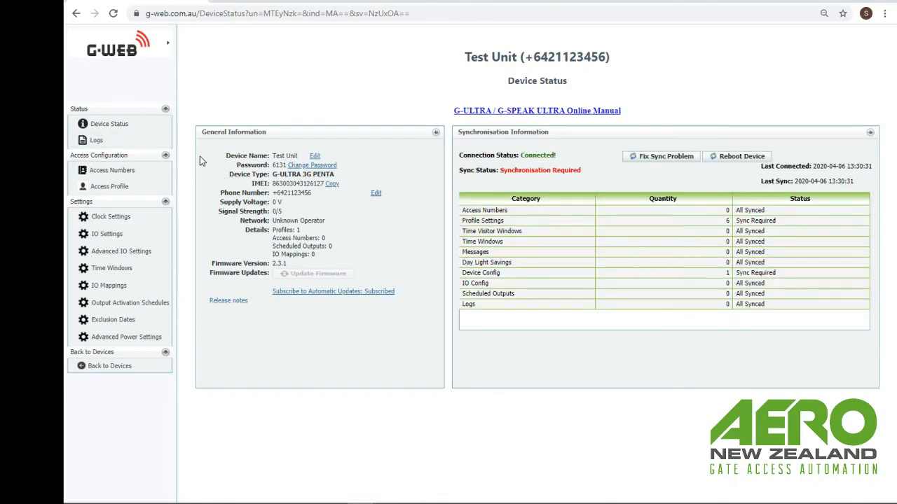
left_click(377, 200)
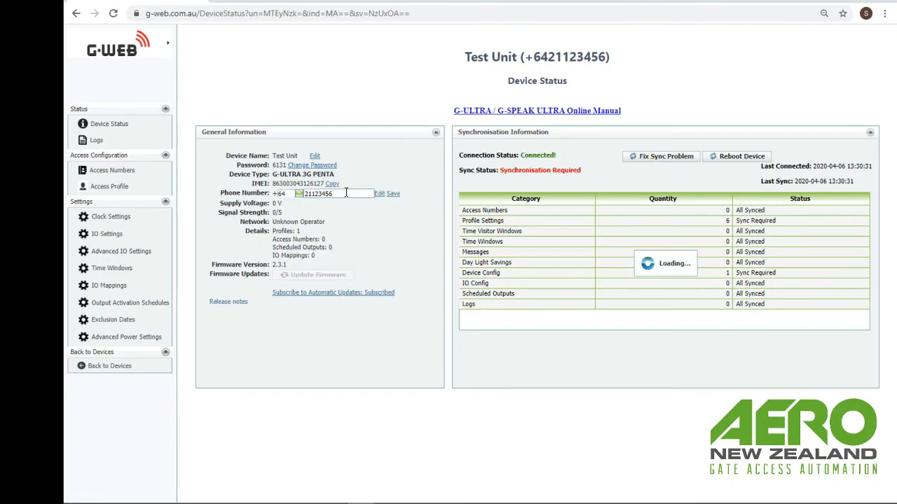
left_click_drag(350, 193, 282, 194)
key("BackSpace")
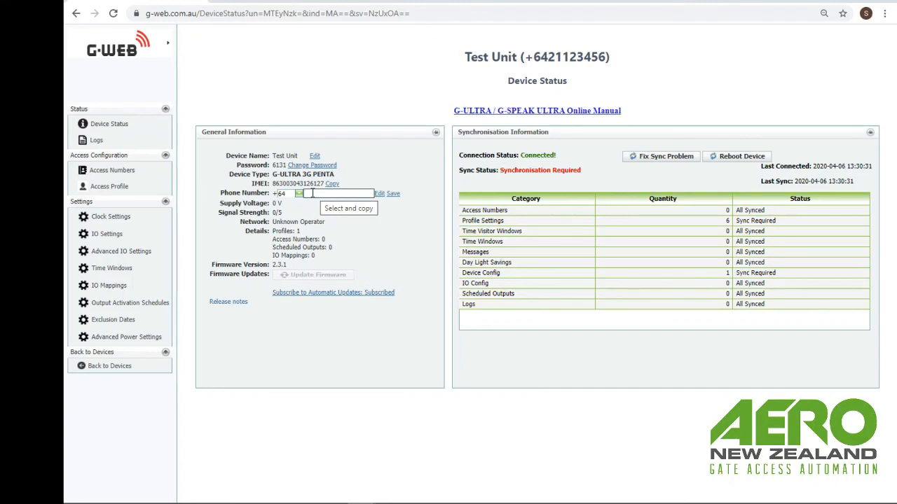
type("21")
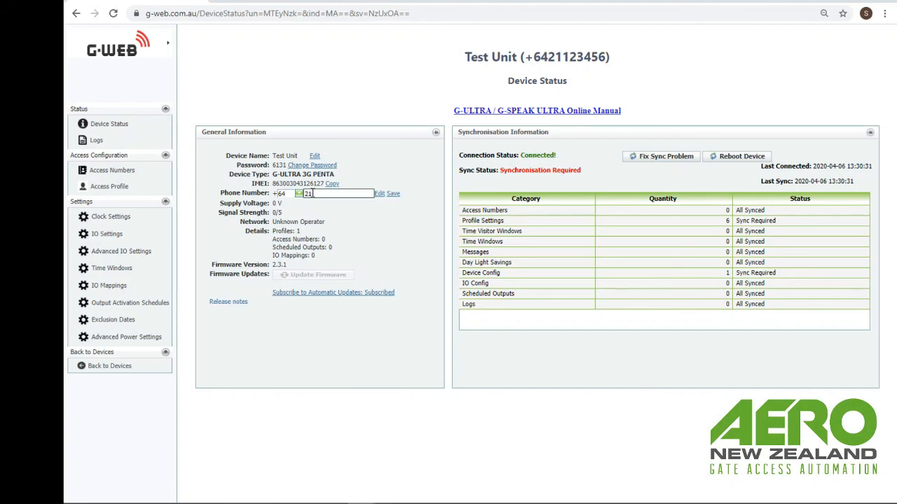
type("123456")
type("7")
left_click(393, 194)
left_click(387, 193)
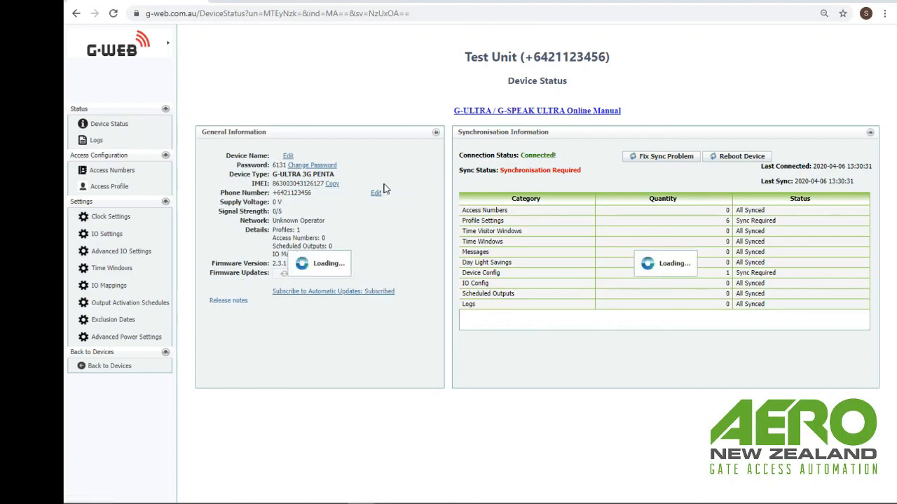